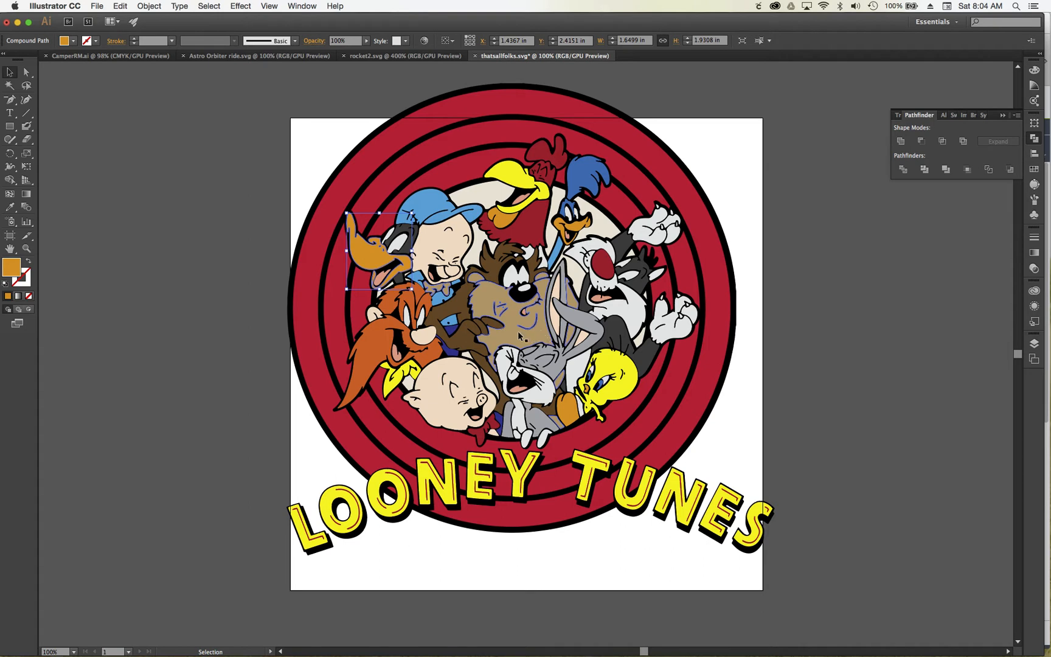
- Move the tan compound path out of the artwork to the empty area beside the artboard, leaving isolation mode first
{"action": "left_click", "coordinate": [540, 335]}
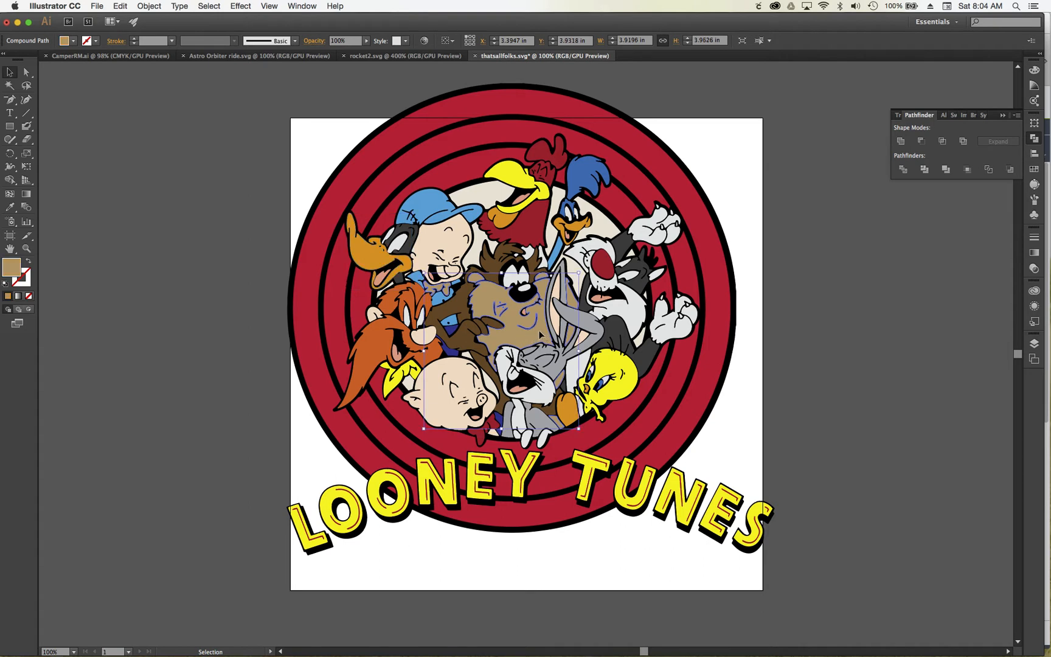
{"action": "double_click", "coordinate": [539, 332]}
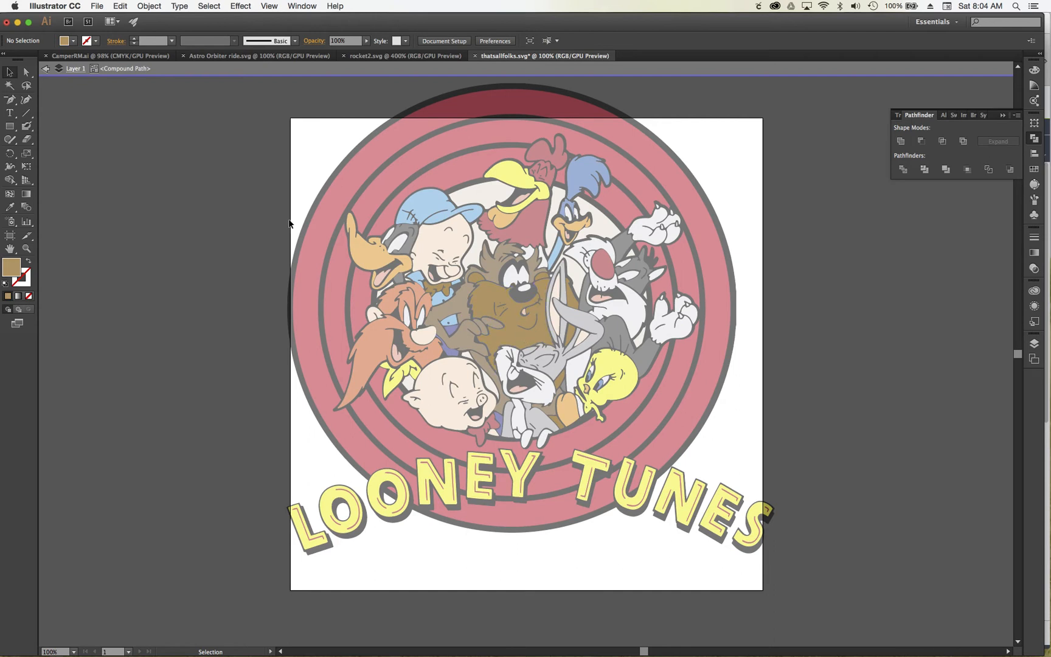
{"action": "left_click", "coordinate": [47, 69]}
{"action": "left_click_drag", "start_coordinate": [530, 339], "coordinate": [232, 295]}
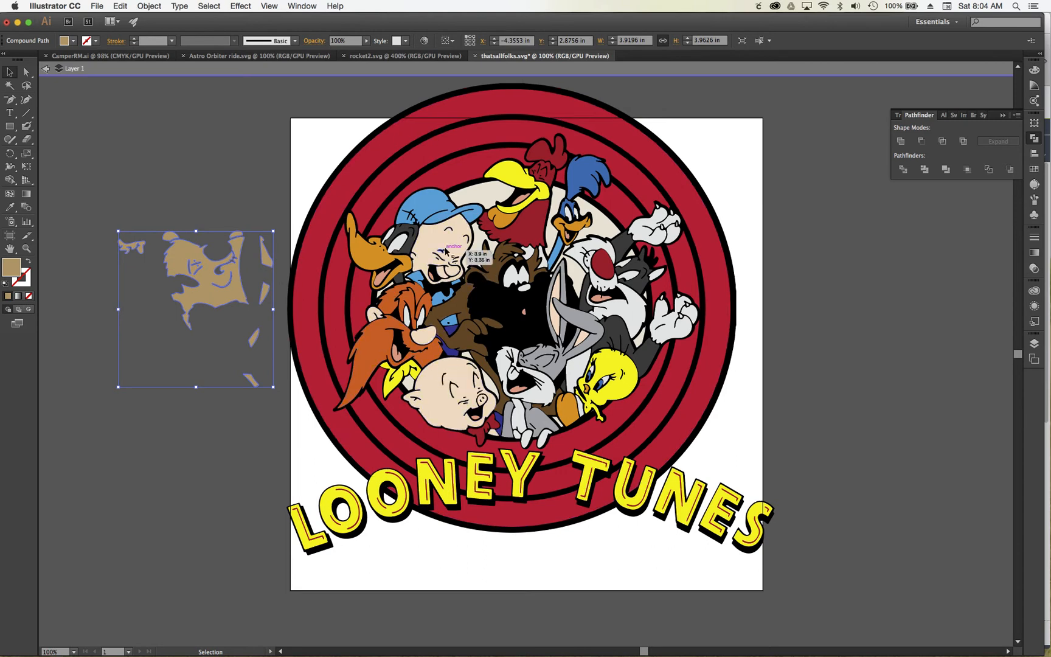
- Pull the peach and the light grey compound paths out beside the artboard and return each to its place in the artwork
{"action": "left_click_drag", "start_coordinate": [430, 242], "coordinate": [842, 249]}
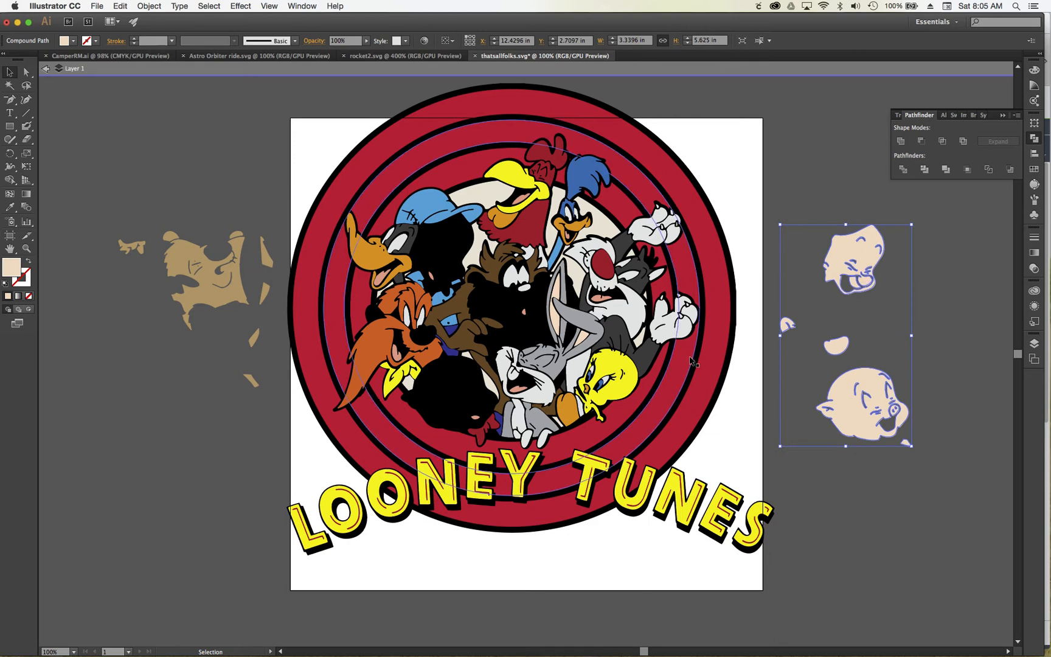
{"action": "left_click_drag", "start_coordinate": [866, 251], "coordinate": [452, 241]}
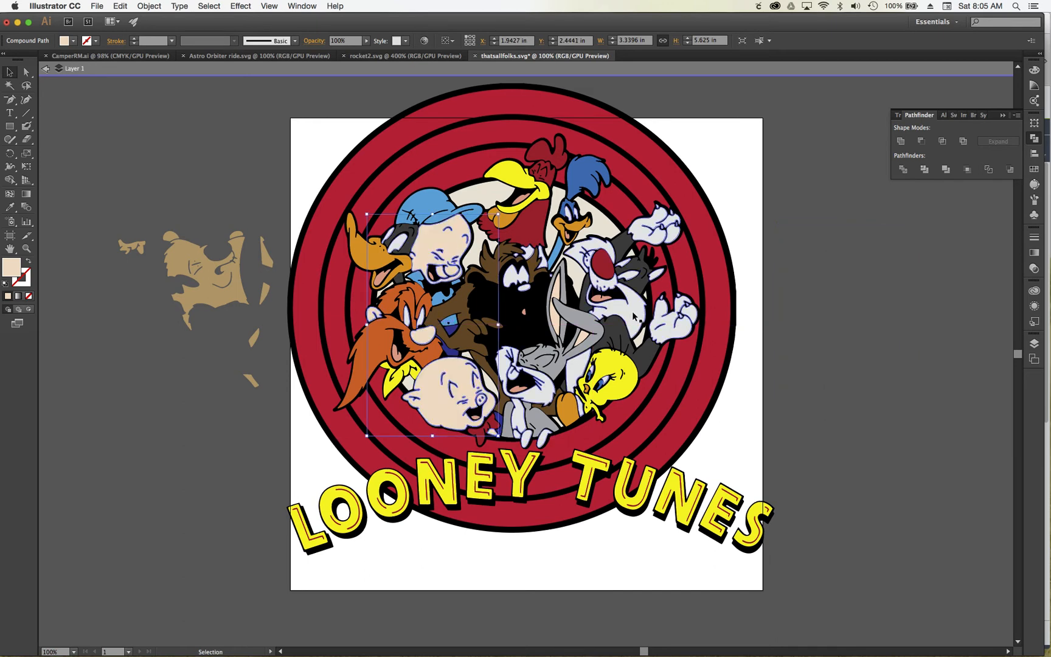
{"action": "left_click_drag", "start_coordinate": [632, 314], "coordinate": [907, 342]}
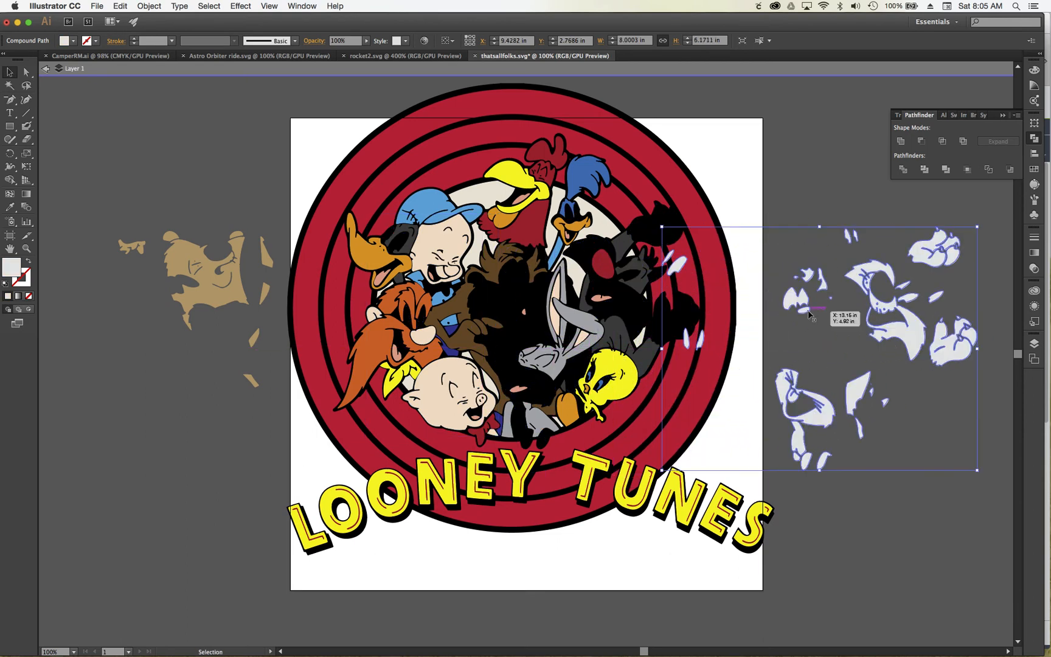
{"action": "left_click_drag", "start_coordinate": [795, 301], "coordinate": [853, 300]}
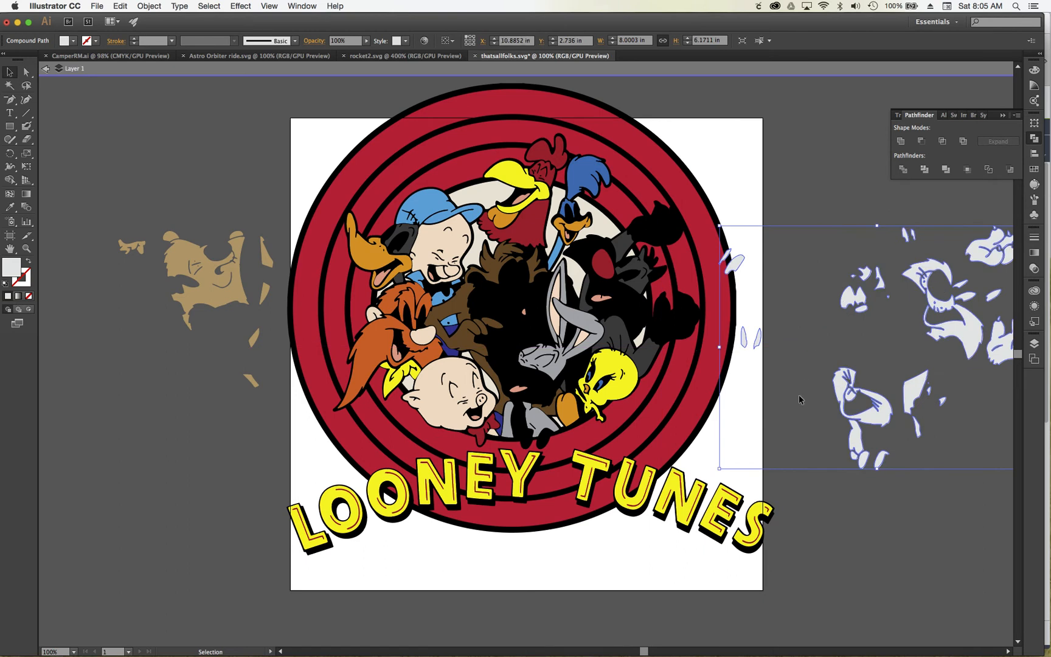
{"action": "left_click_drag", "start_coordinate": [646, 652], "coordinate": [667, 653]}
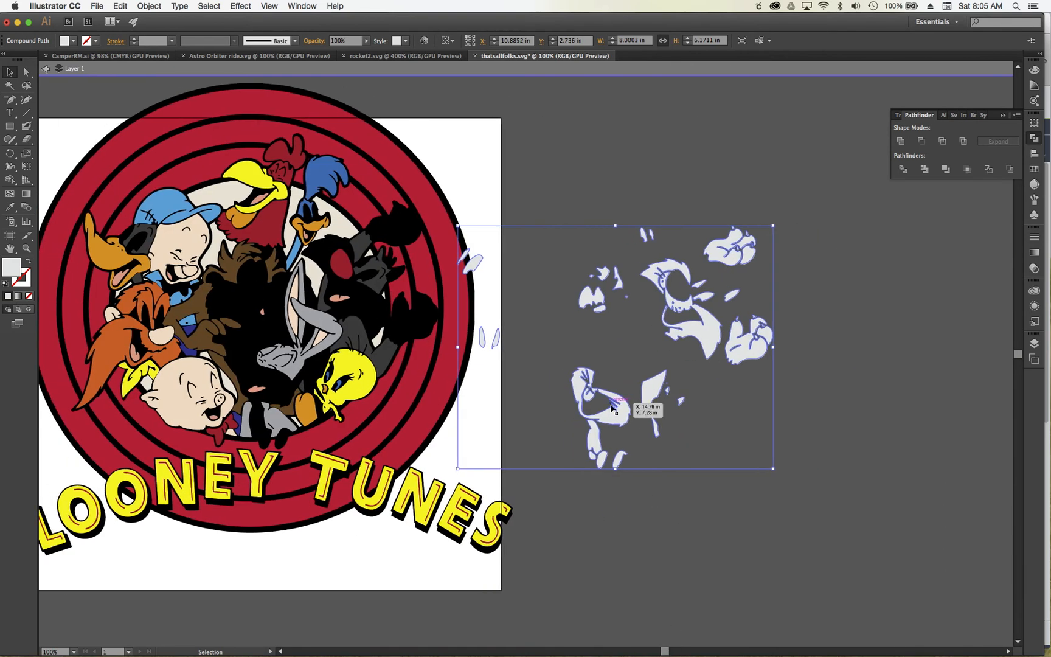
{"action": "left_click_drag", "start_coordinate": [617, 420], "coordinate": [665, 419]}
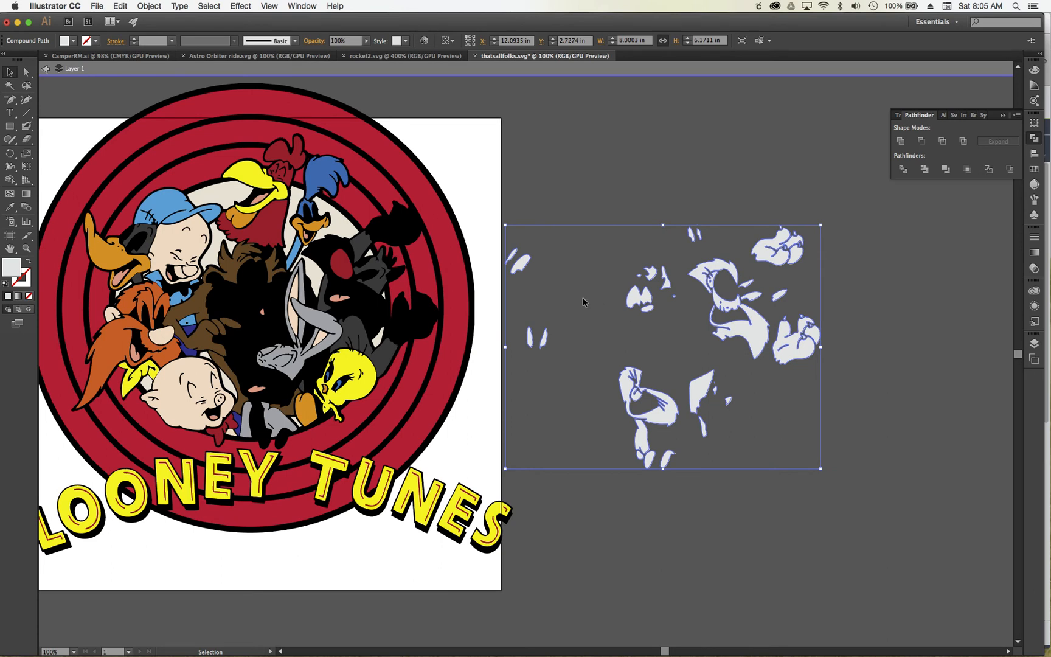
{"action": "left_click_drag", "start_coordinate": [756, 342], "coordinate": [373, 317]}
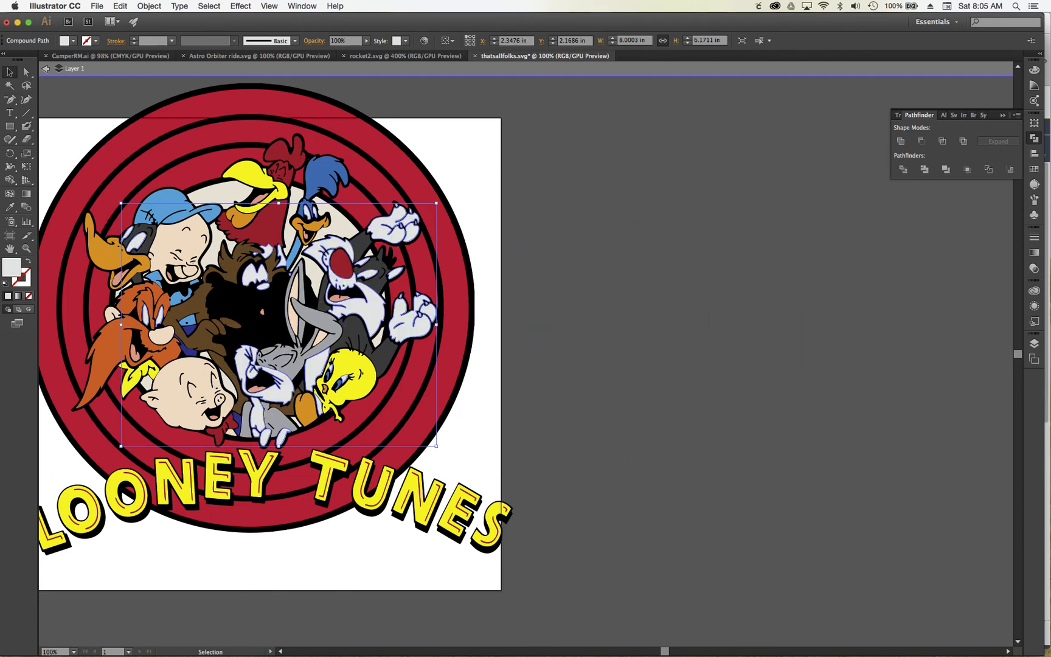
- Switch to the Cricut Design Space canvas in Firefox showing the thatsallfolks design
{"action": "mouse_move", "coordinate": [560, 649]}
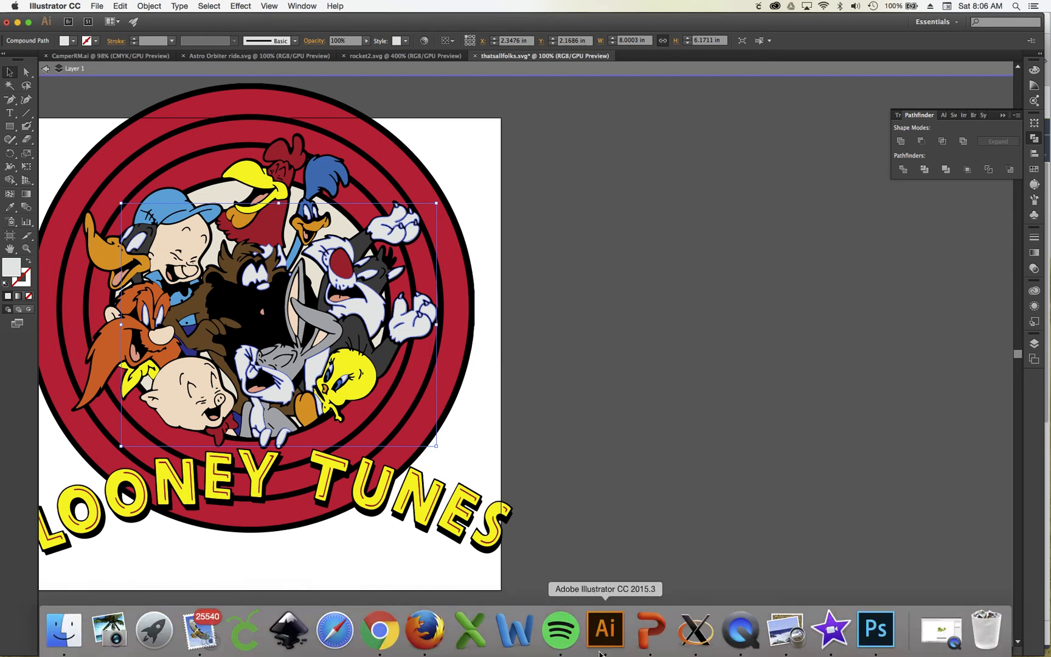
{"action": "left_click", "coordinate": [428, 636]}
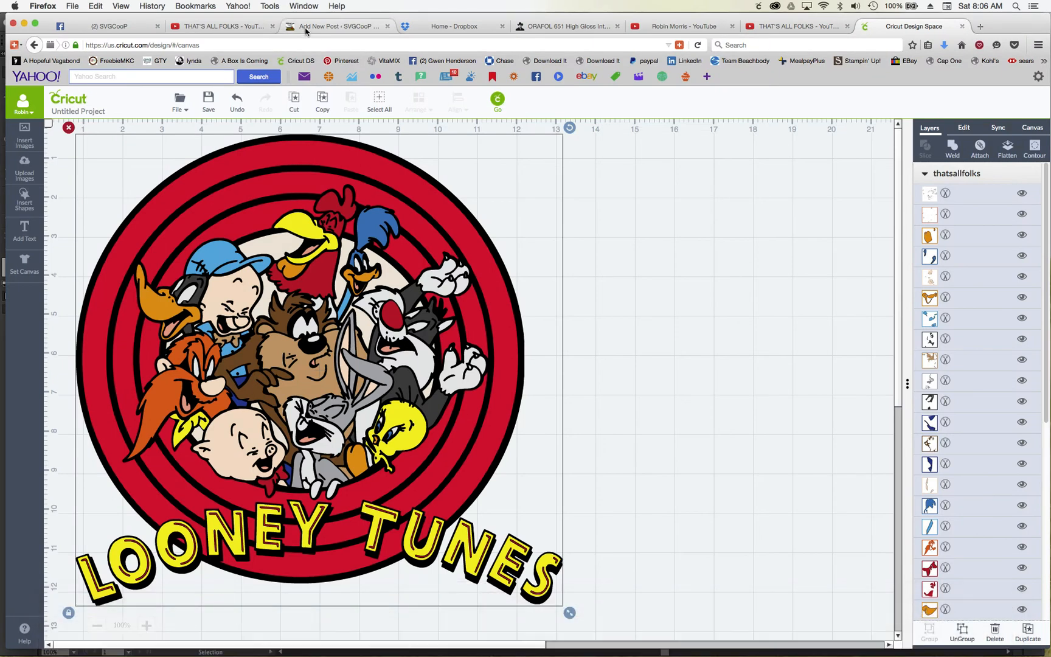
{"action": "left_click_drag", "start_coordinate": [323, 17], "coordinate": [403, 17]}
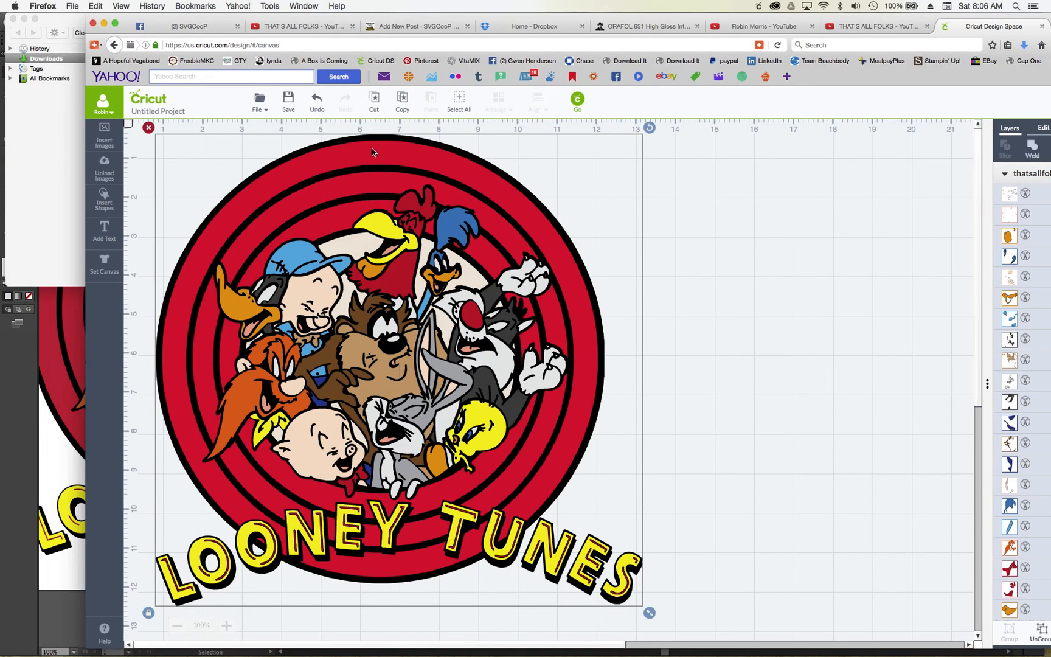
- Preview the cutting mats, examine the separate mats holding the red rings, and return to the design canvas
{"action": "left_click", "coordinate": [578, 101]}
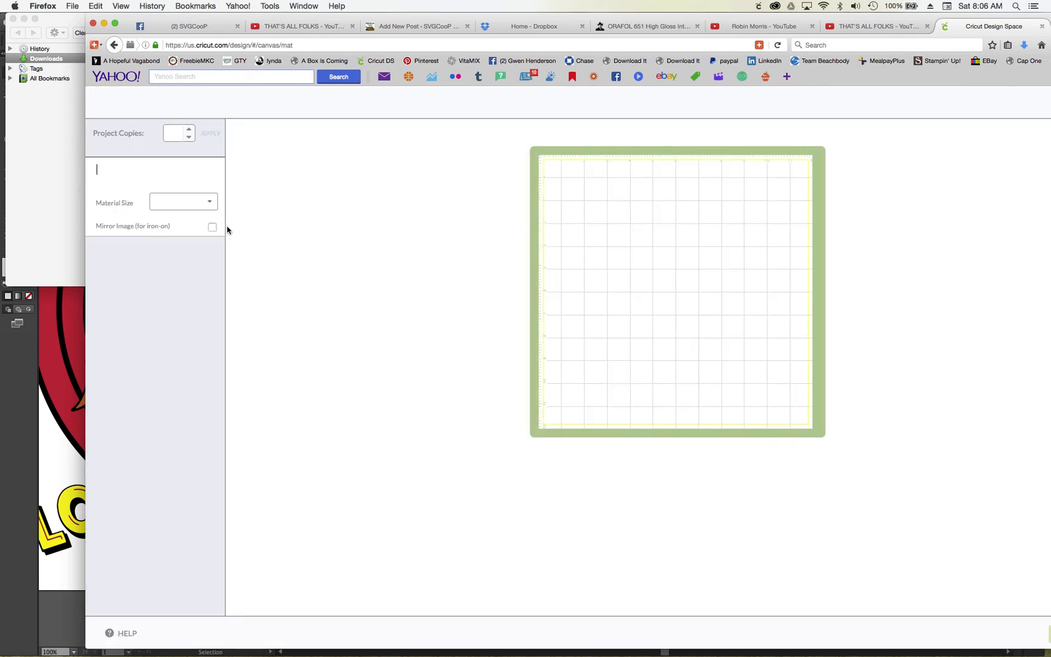
{"action": "scroll", "coordinate": [221, 223], "scroll_direction": "down", "scroll_amount": 8}
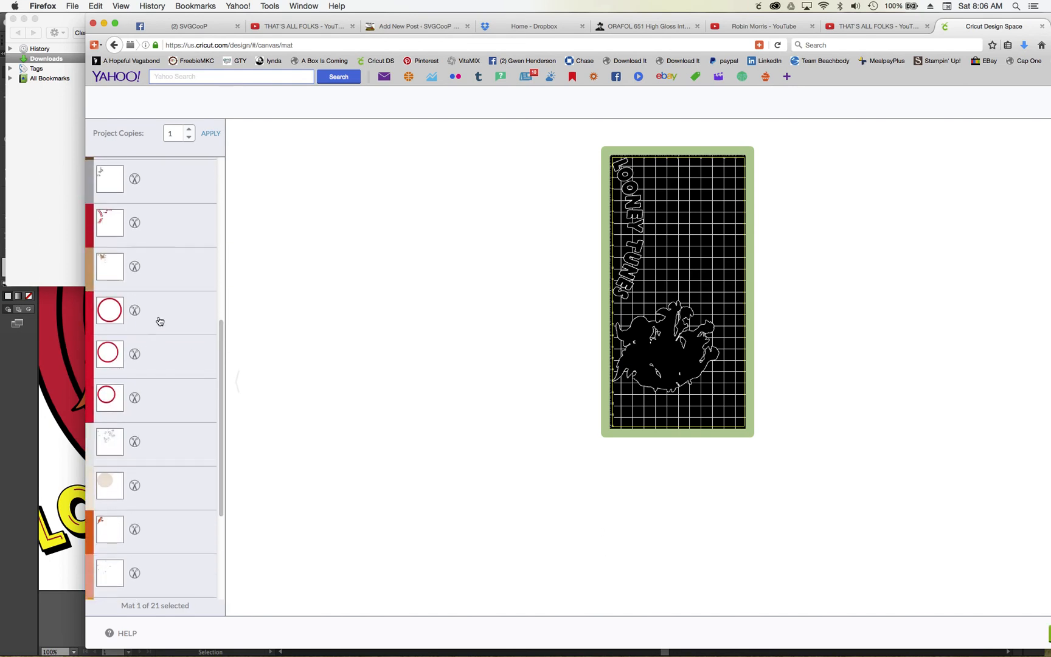
{"action": "left_click", "coordinate": [158, 322]}
{"action": "left_click", "coordinate": [165, 277]}
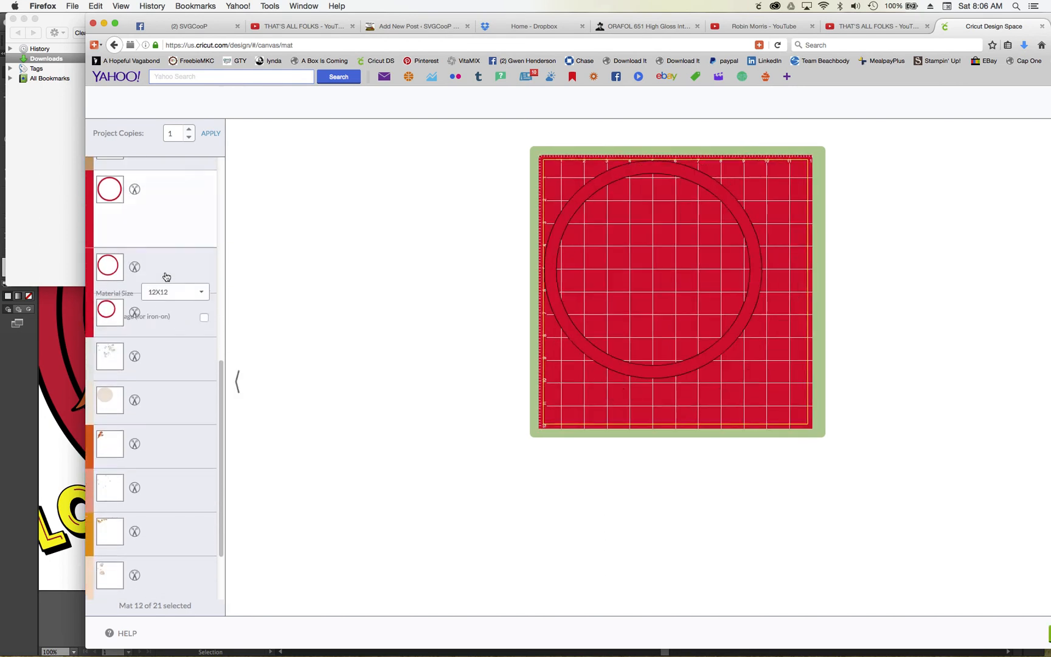
{"action": "left_click", "coordinate": [170, 279]}
{"action": "scroll", "coordinate": [171, 279], "scroll_direction": "down", "scroll_amount": 1}
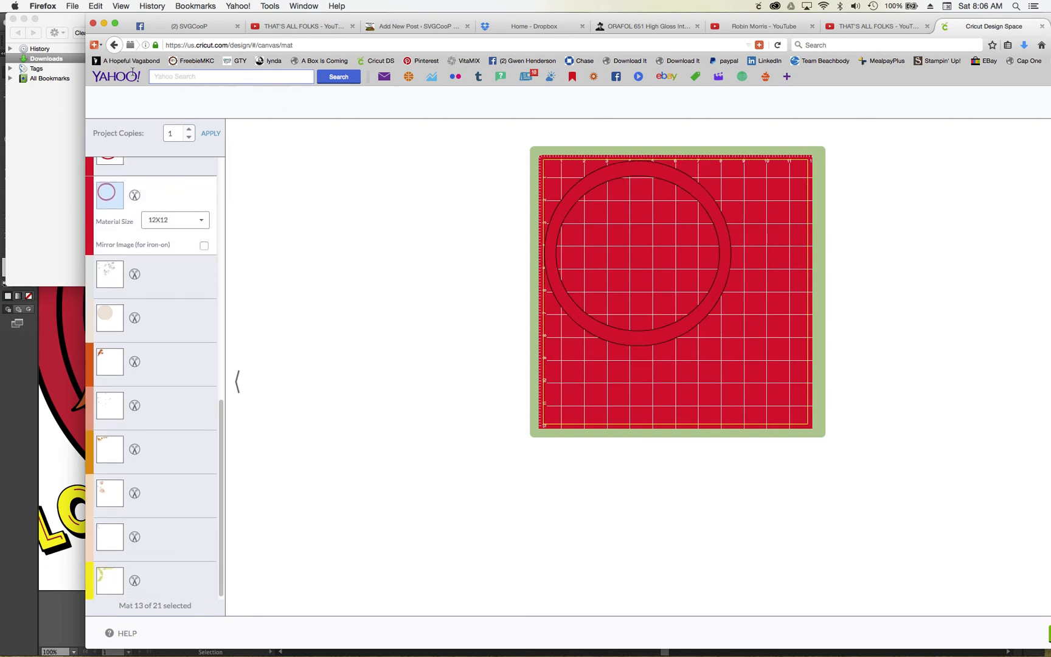
{"action": "left_click", "coordinate": [114, 45]}
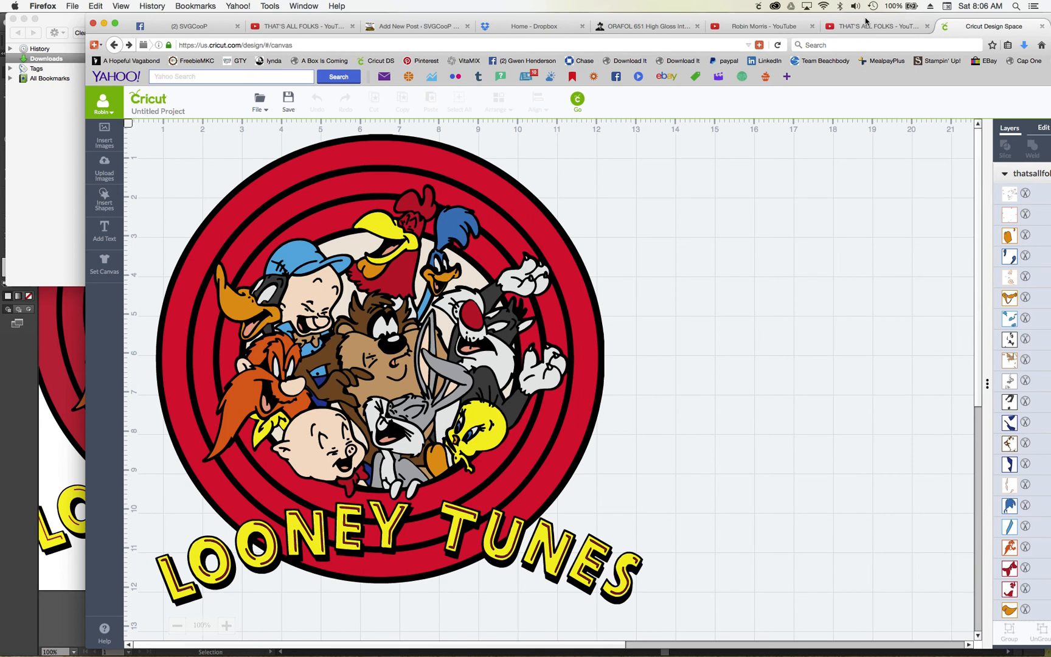
{"action": "left_click_drag", "start_coordinate": [827, 18], "coordinate": [743, 17]}
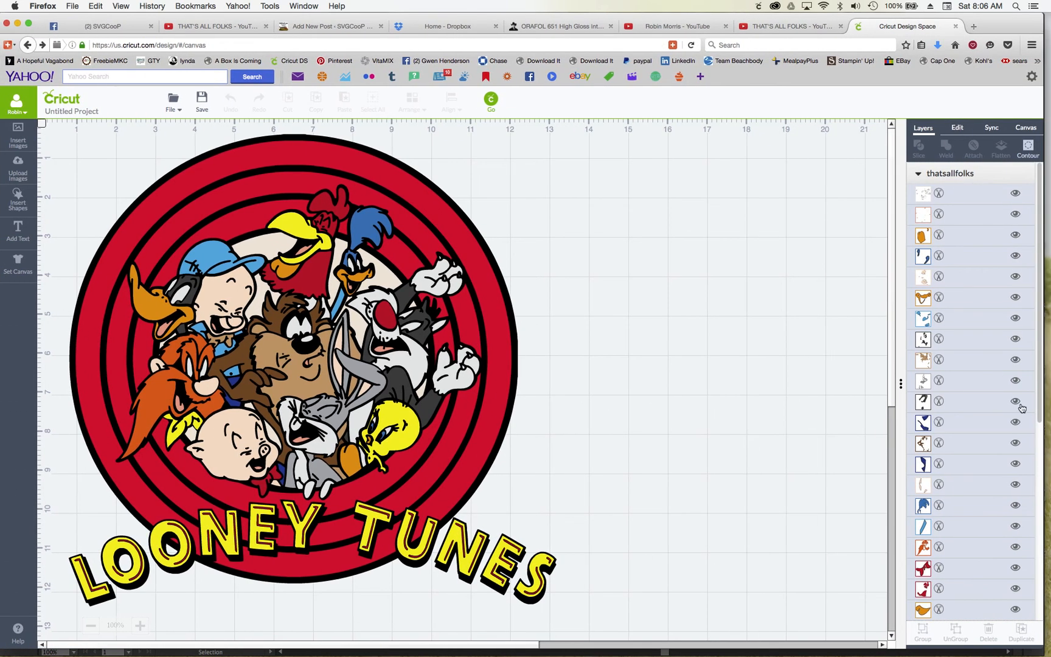
- Hide the black and beige background circles and the black, red and yellow Looney Tunes lettering layers
{"action": "left_click", "coordinate": [395, 251]}
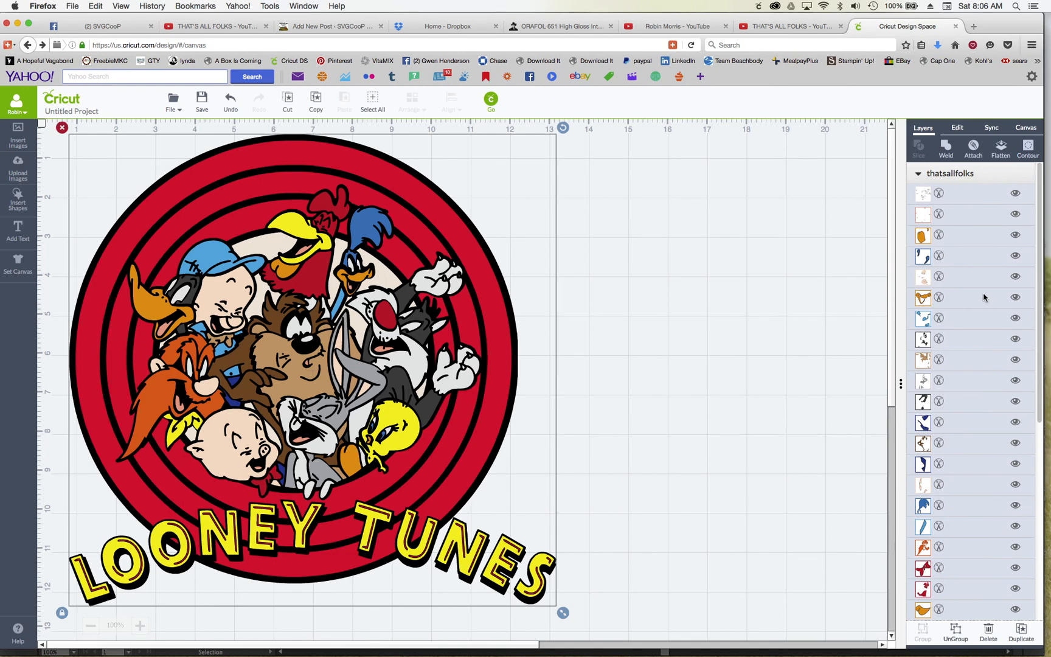
{"action": "scroll", "coordinate": [1031, 304], "scroll_direction": "down", "scroll_amount": 10}
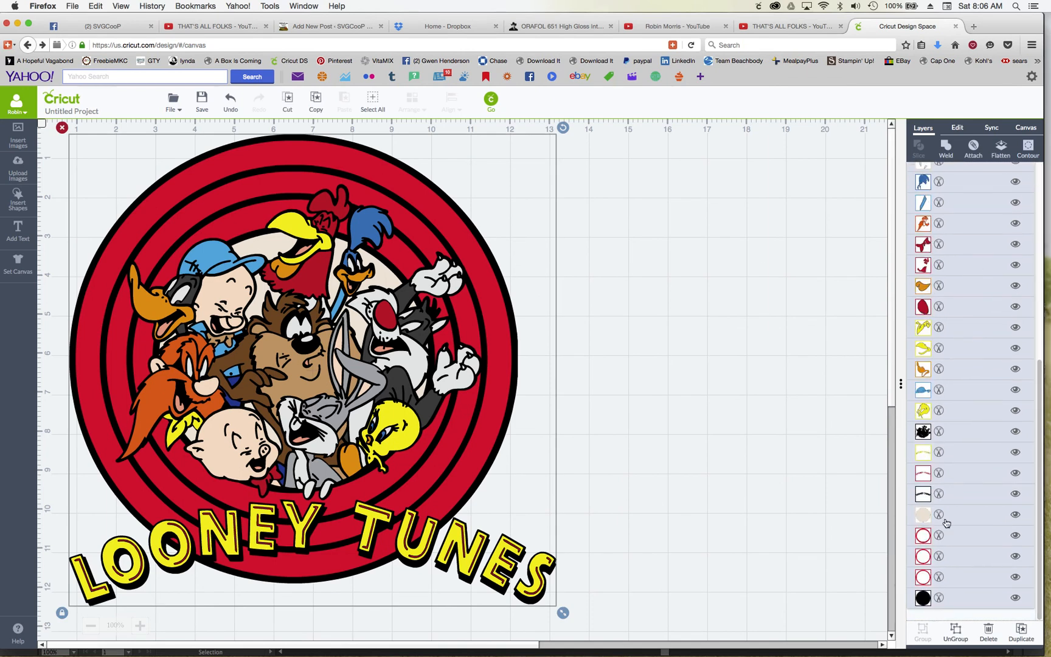
{"action": "left_click", "coordinate": [957, 538]}
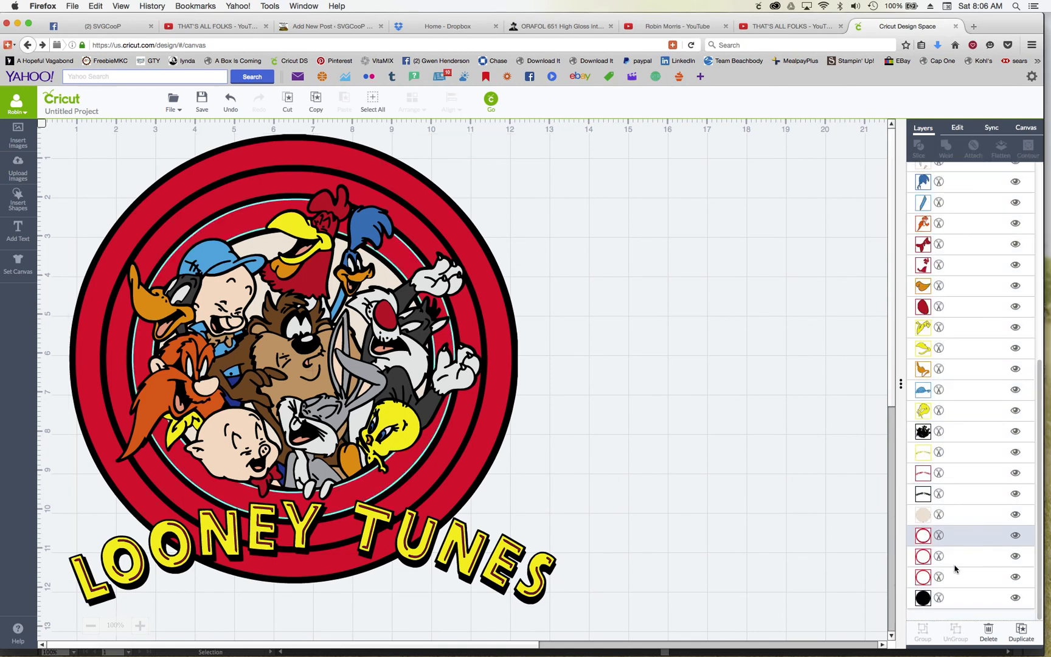
{"action": "left_click", "coordinate": [954, 541]}
{"action": "left_click", "coordinate": [1015, 598]}
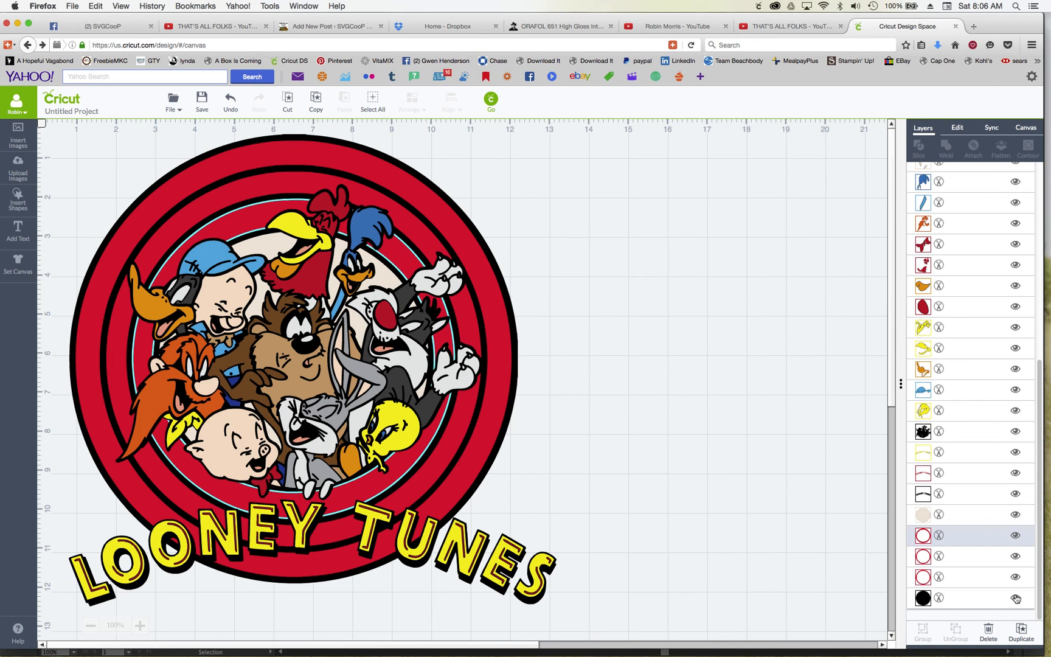
{"action": "left_click", "coordinate": [1017, 512]}
{"action": "left_click", "coordinate": [1016, 493]}
{"action": "left_click", "coordinate": [1016, 473]}
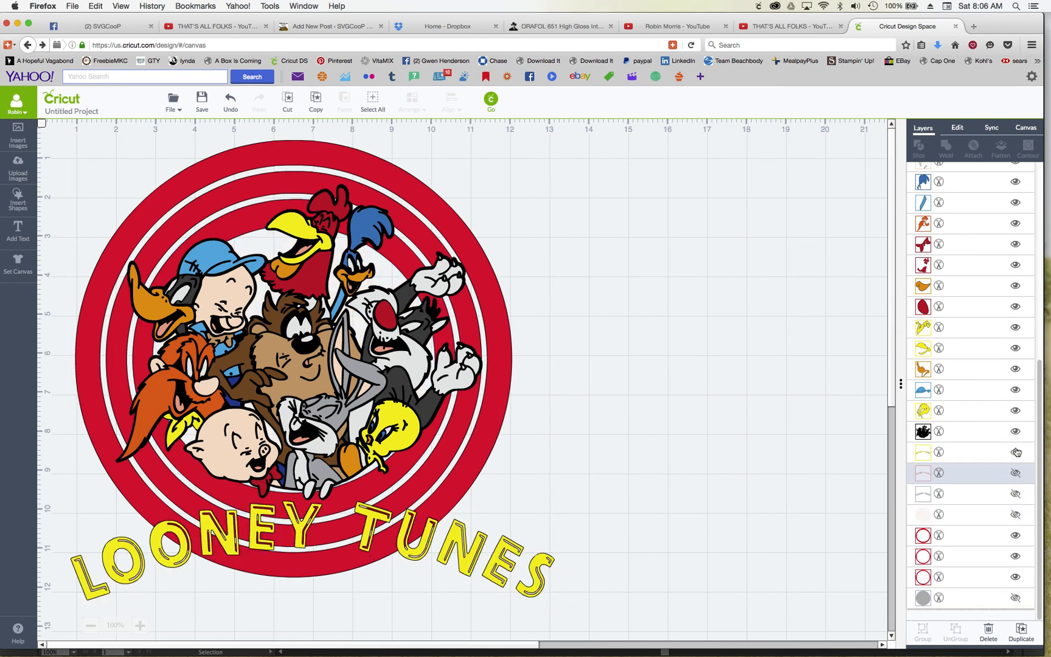
{"action": "left_click", "coordinate": [1016, 451]}
- Hide the black character silhouette and the twelve layers above it, from the yellow pieces up to the dark blue crest
{"action": "left_click", "coordinate": [1015, 431]}
{"action": "left_click", "coordinate": [1015, 410]}
{"action": "left_click", "coordinate": [1015, 389]}
{"action": "left_click", "coordinate": [1015, 369]}
{"action": "left_click", "coordinate": [1015, 348]}
{"action": "left_click", "coordinate": [1015, 327]}
{"action": "left_click", "coordinate": [1015, 306]}
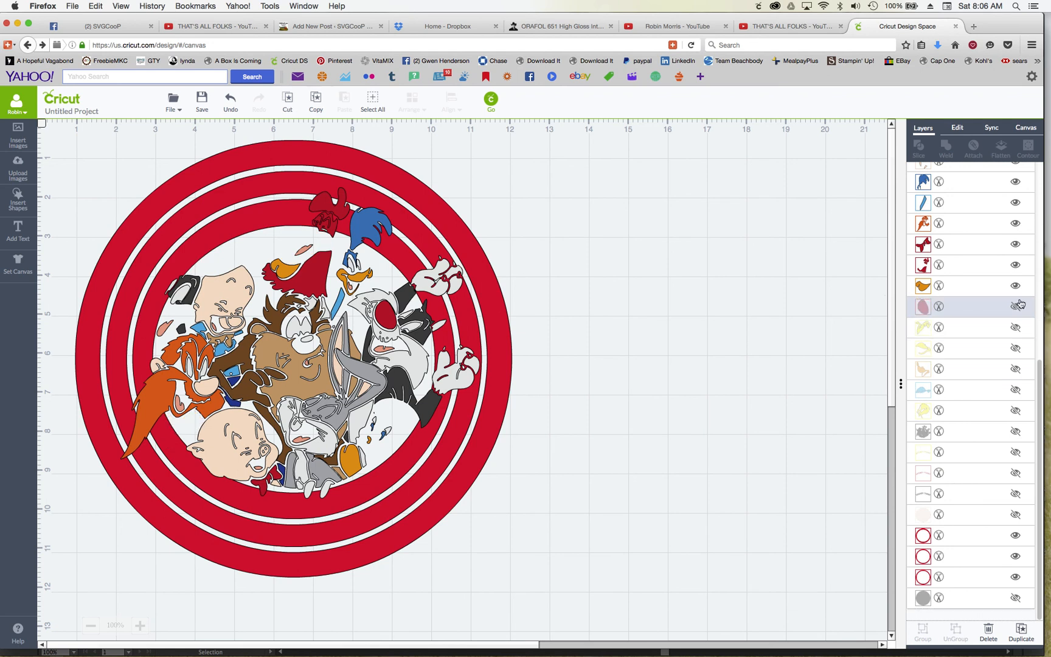
{"action": "left_click", "coordinate": [1015, 285]}
{"action": "left_click", "coordinate": [1016, 264]}
{"action": "left_click", "coordinate": [1015, 244]}
{"action": "left_click", "coordinate": [1015, 223]}
{"action": "left_click", "coordinate": [1015, 202]}
{"action": "left_click", "coordinate": [1015, 181]}
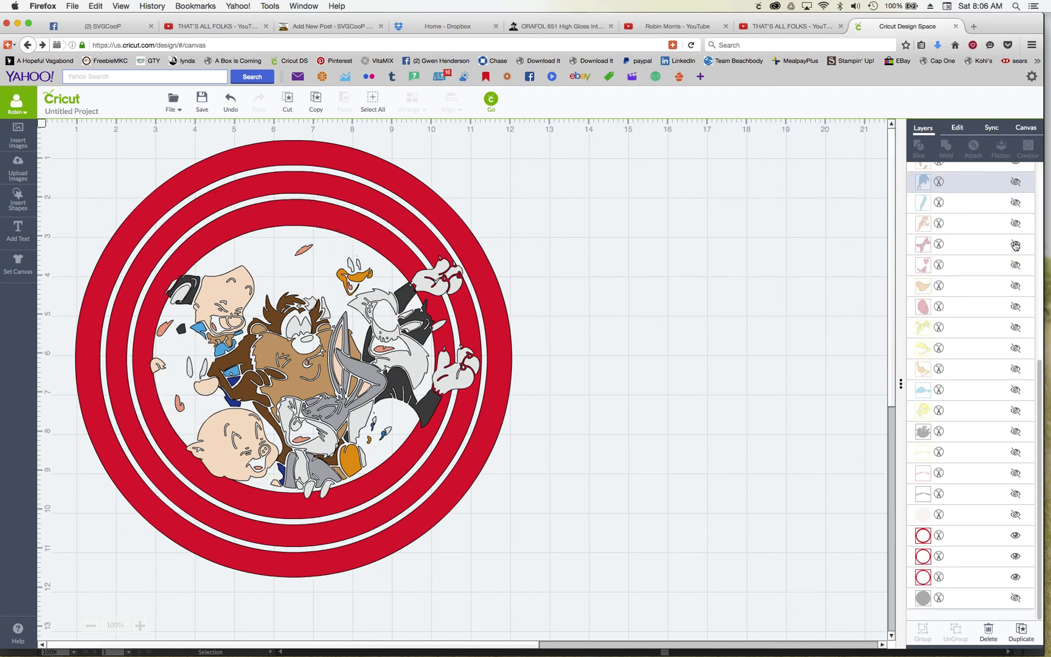
- Hide the eight layers above the dark blue crest, including the navy, brown, grey and tan character pieces
{"action": "scroll", "coordinate": [1039, 381], "scroll_direction": "up", "scroll_amount": 5}
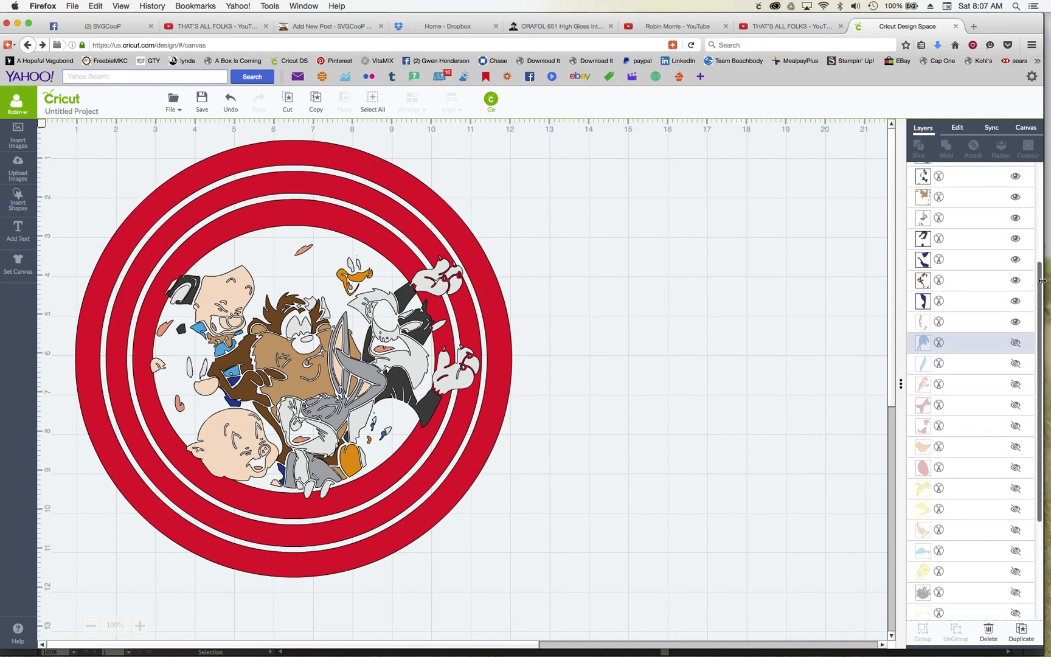
{"action": "left_click", "coordinate": [1015, 322]}
{"action": "left_click", "coordinate": [1015, 300]}
{"action": "left_click", "coordinate": [1015, 280]}
{"action": "left_click", "coordinate": [1015, 259]}
{"action": "left_click", "coordinate": [1016, 239]}
{"action": "left_click", "coordinate": [1016, 217]}
{"action": "left_click", "coordinate": [1015, 197]}
{"action": "left_click", "coordinate": [1016, 176]}
- Hide the remaining seven character layers, from the light blue pieces up to the light grey ones, keeping only the red rings
{"action": "scroll", "coordinate": [1039, 286], "scroll_direction": "up", "scroll_amount": 4}
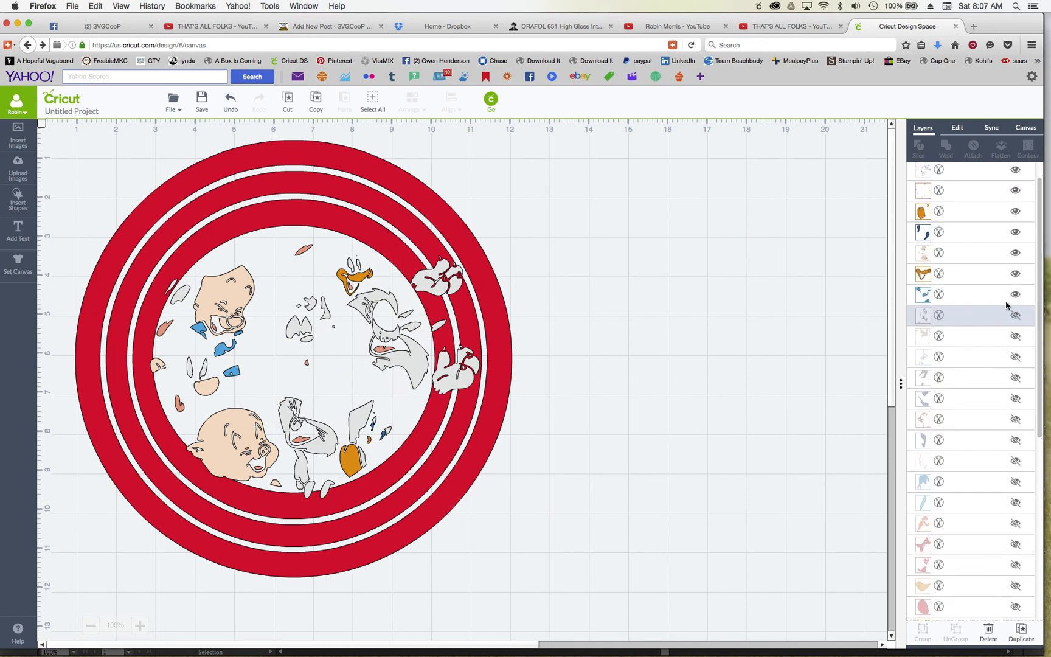
{"action": "left_click", "coordinate": [1015, 294]}
{"action": "left_click", "coordinate": [1015, 274]}
{"action": "left_click", "coordinate": [1015, 253]}
{"action": "left_click", "coordinate": [1015, 232]}
{"action": "left_click", "coordinate": [1015, 211]}
{"action": "left_click", "coordinate": [1015, 191]}
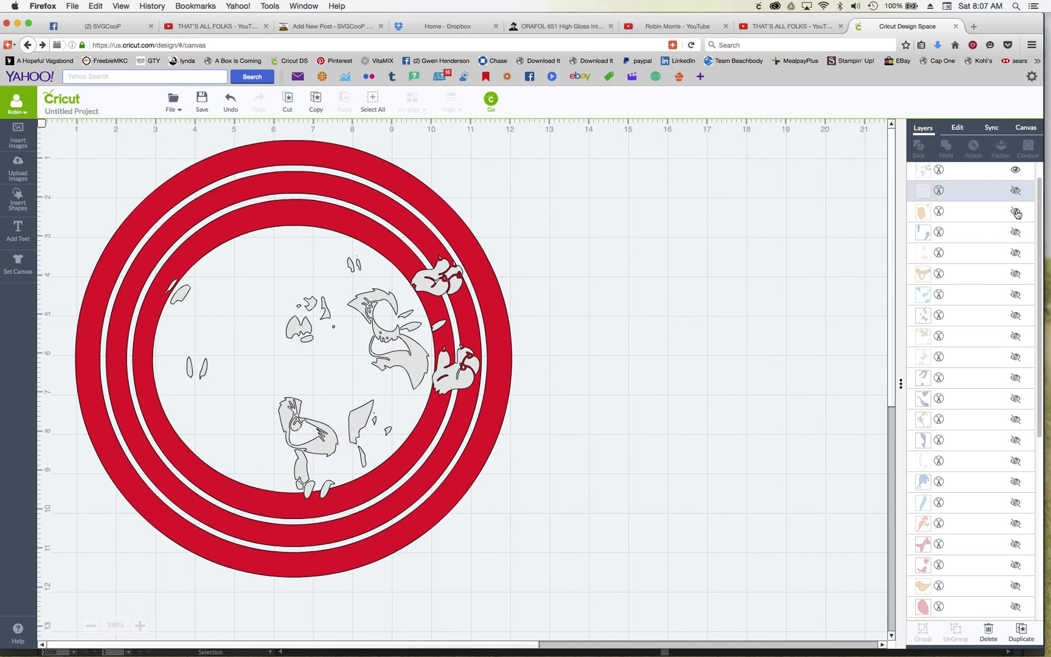
{"action": "left_click", "coordinate": [1016, 170]}
{"action": "scroll", "coordinate": [1021, 192], "scroll_direction": "up", "scroll_amount": 1}
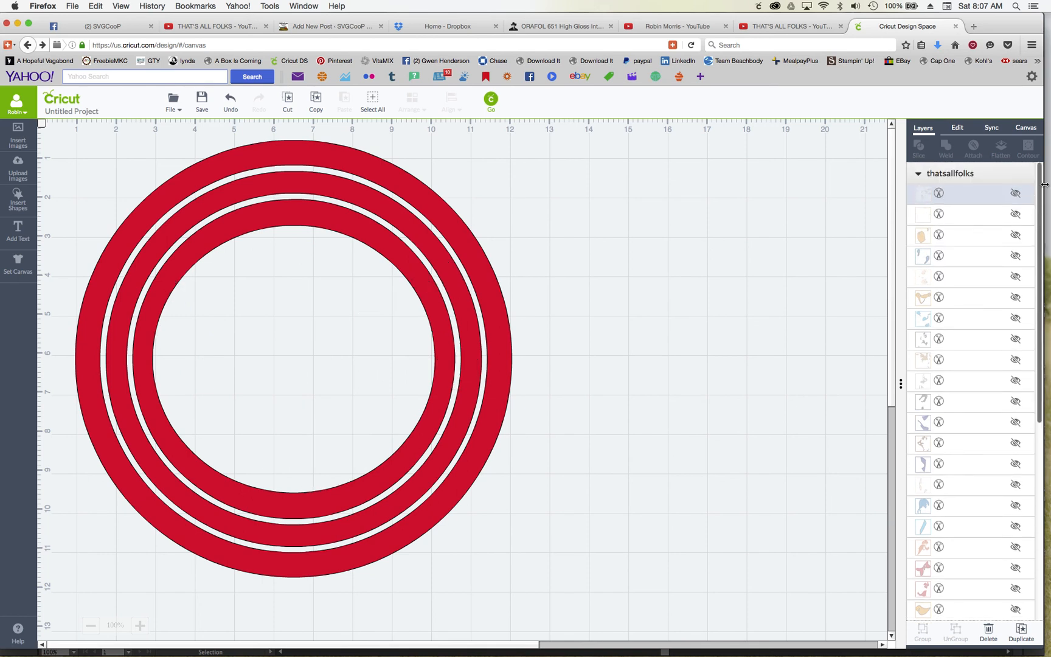
- Weld the three red rings into a single shape and open its cutting mat preview
{"action": "scroll", "coordinate": [972, 365], "scroll_direction": "down", "scroll_amount": 10}
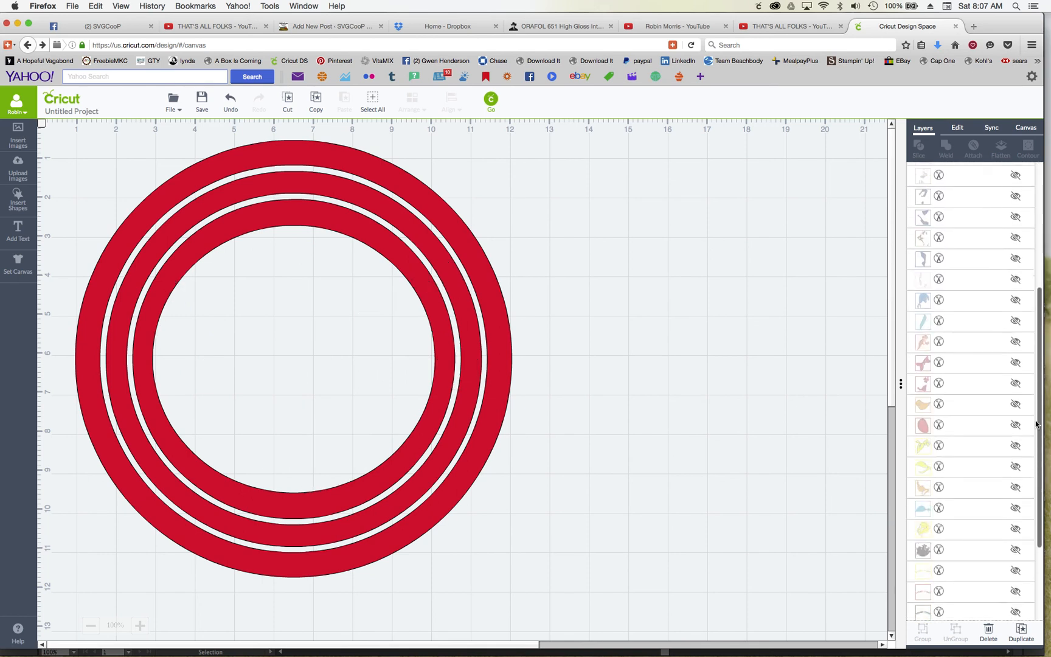
{"action": "key", "text": "super+a"}
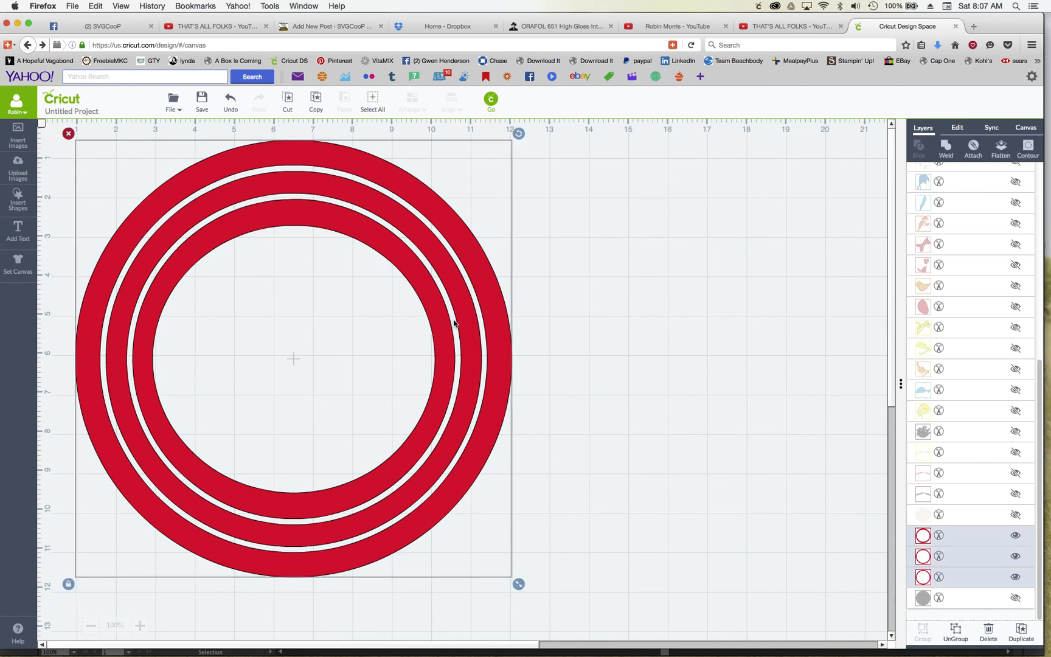
{"action": "left_click", "coordinate": [952, 149]}
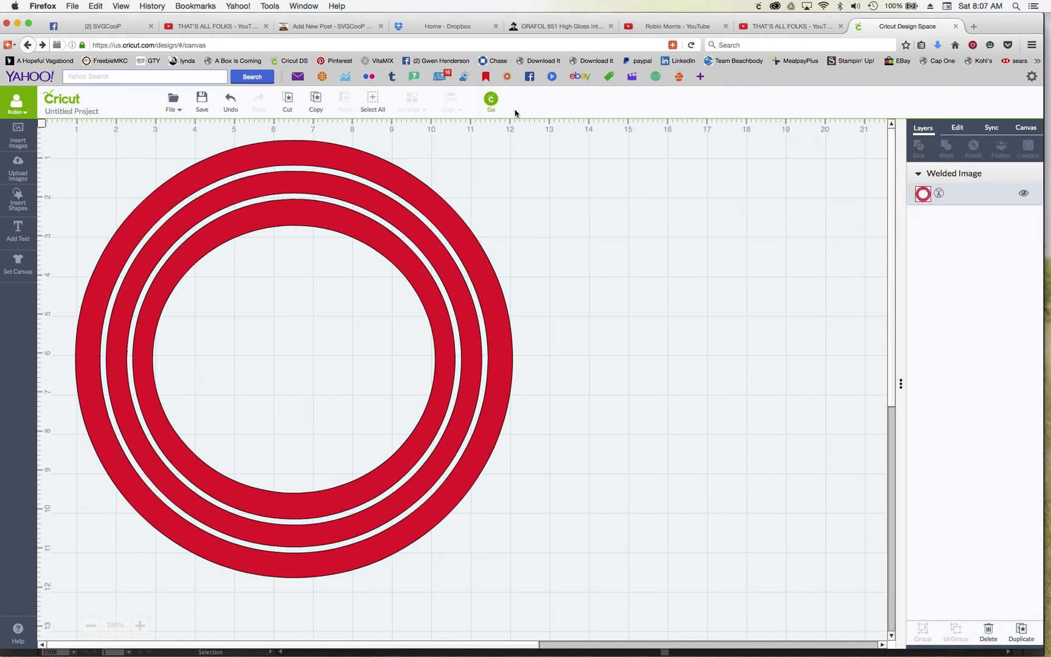
{"action": "left_click", "coordinate": [490, 100]}
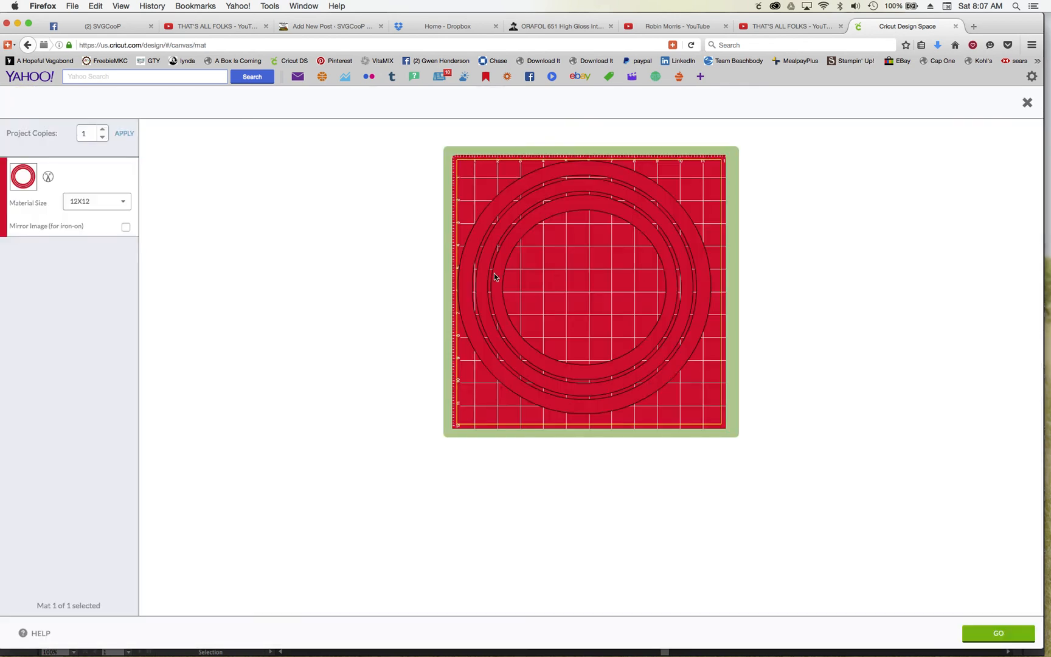